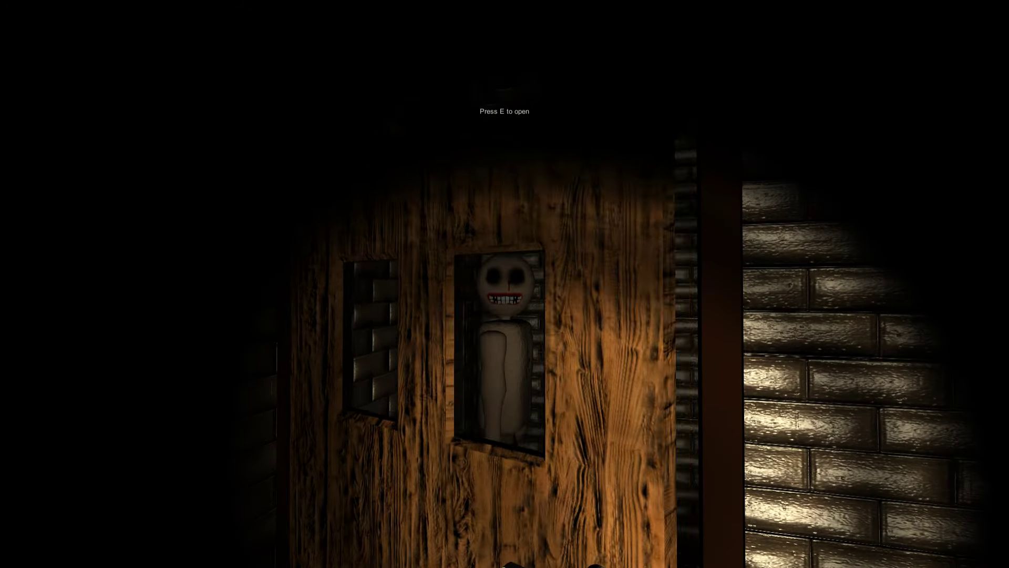
# Open the door on the grinning pale figure, shut it, then reopen it.
pyautogui.press('e')
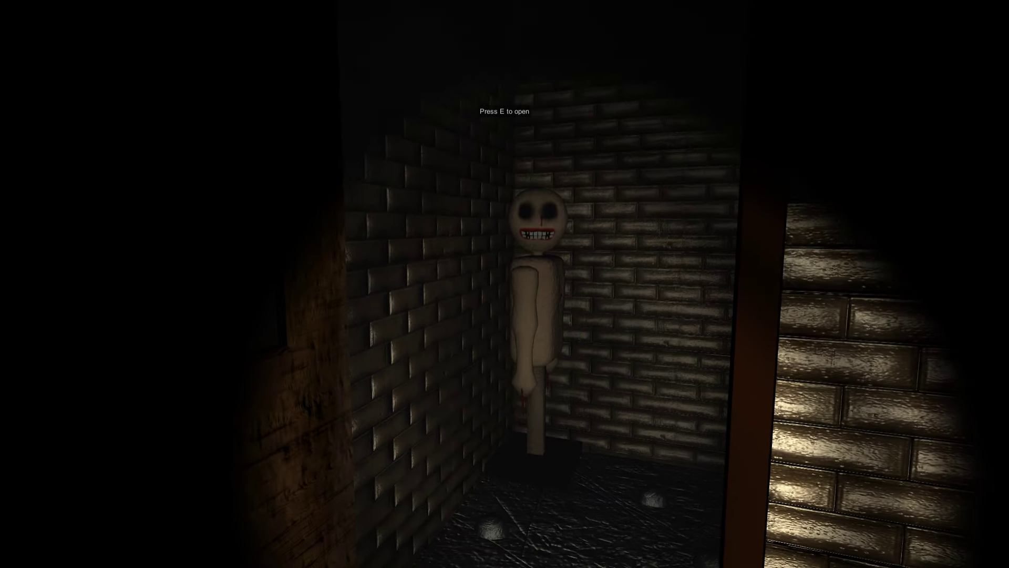
pyautogui.press('e')
pyautogui.press('e')
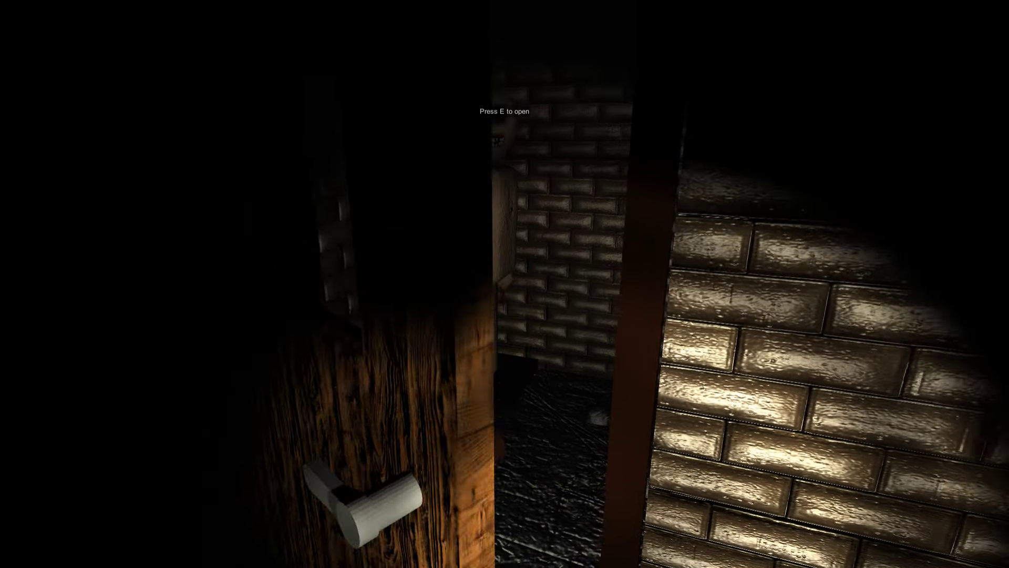
pyautogui.press('w')
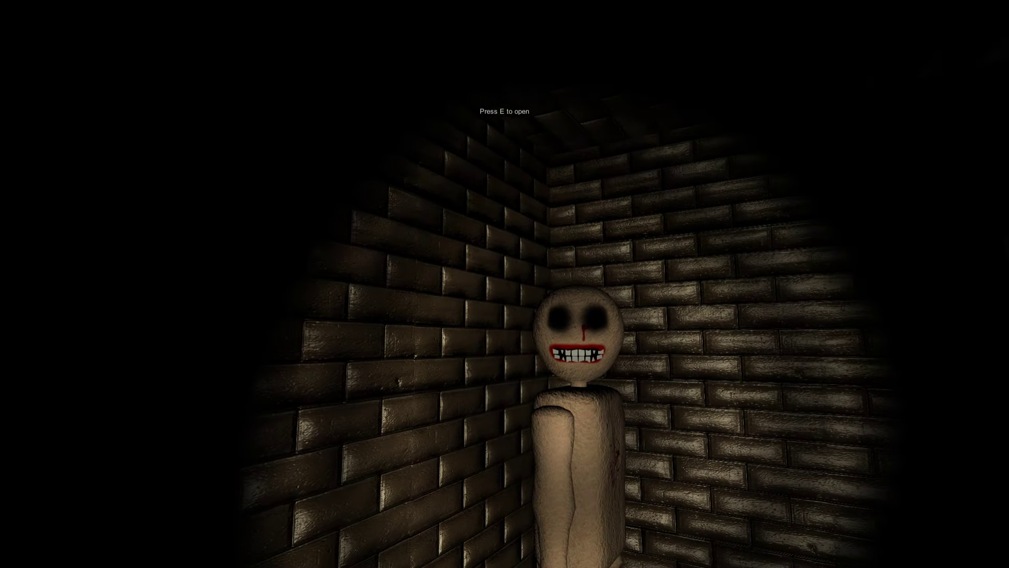
# Approach the figure, back away, then walk into the dresser room.
pyautogui.press('w')
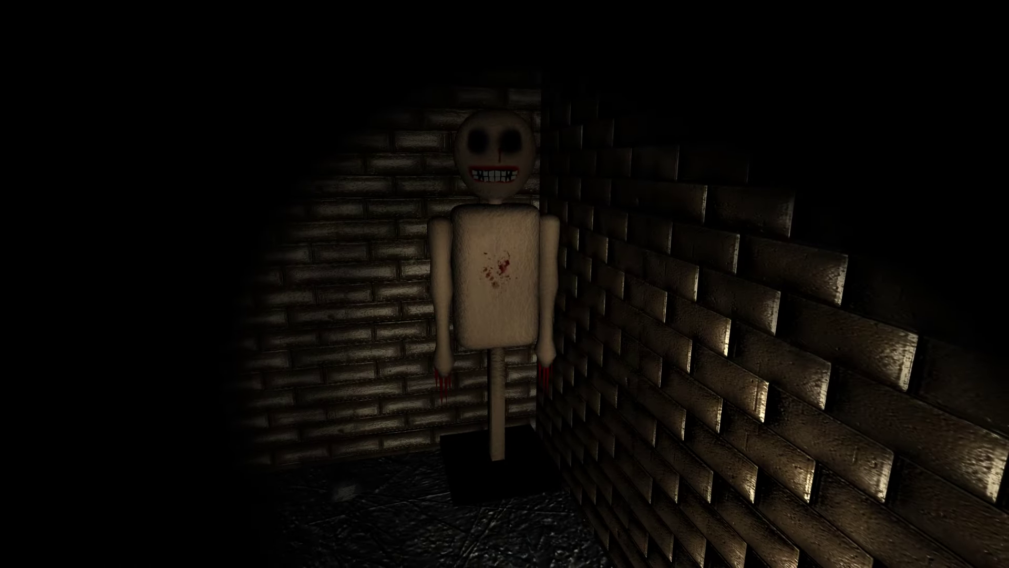
pyautogui.press('s')
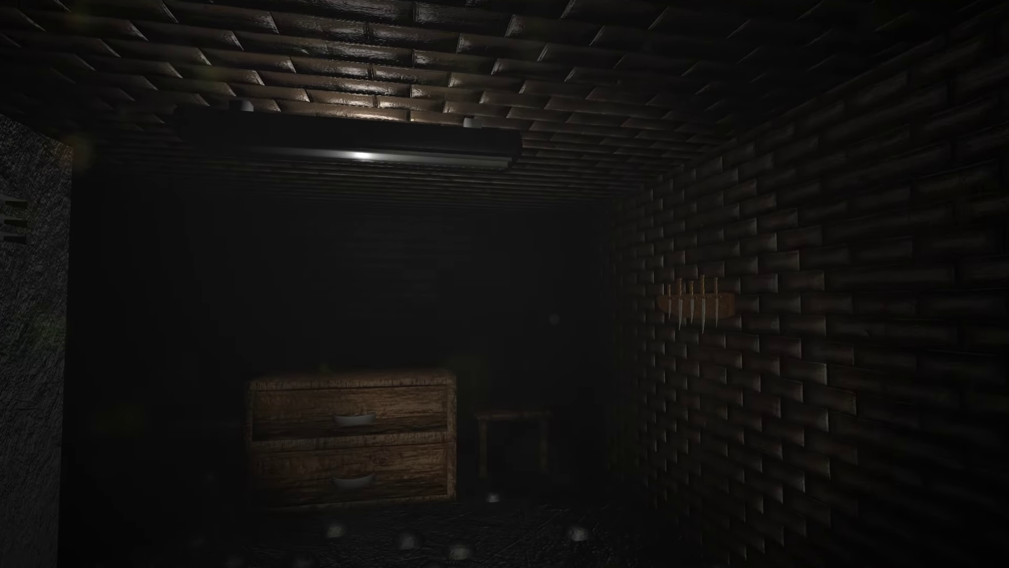
pyautogui.press('w')
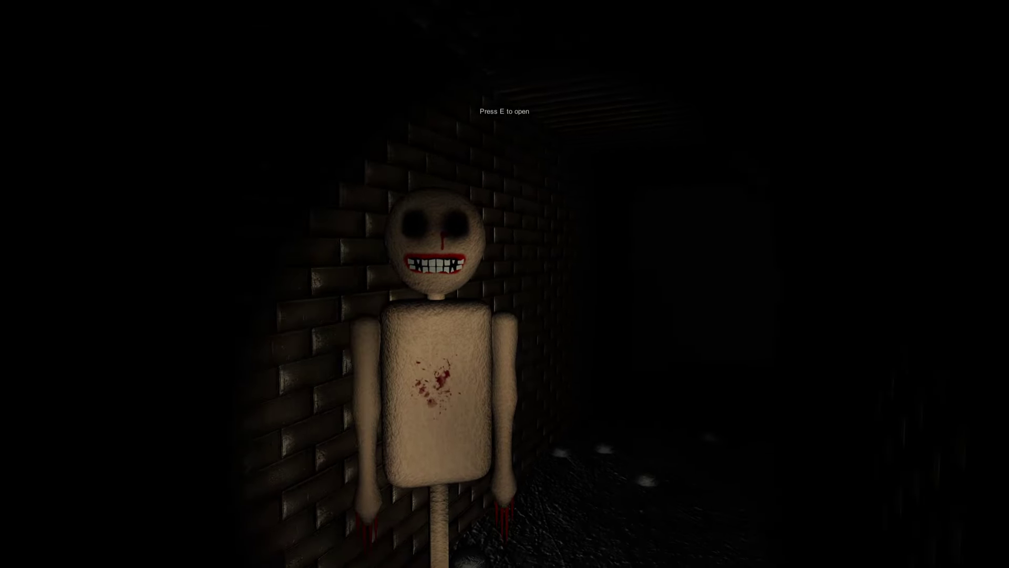
# Sidestep the creature, approach the bloody note on the cabinet, then back away looking up.
pyautogui.press('d')
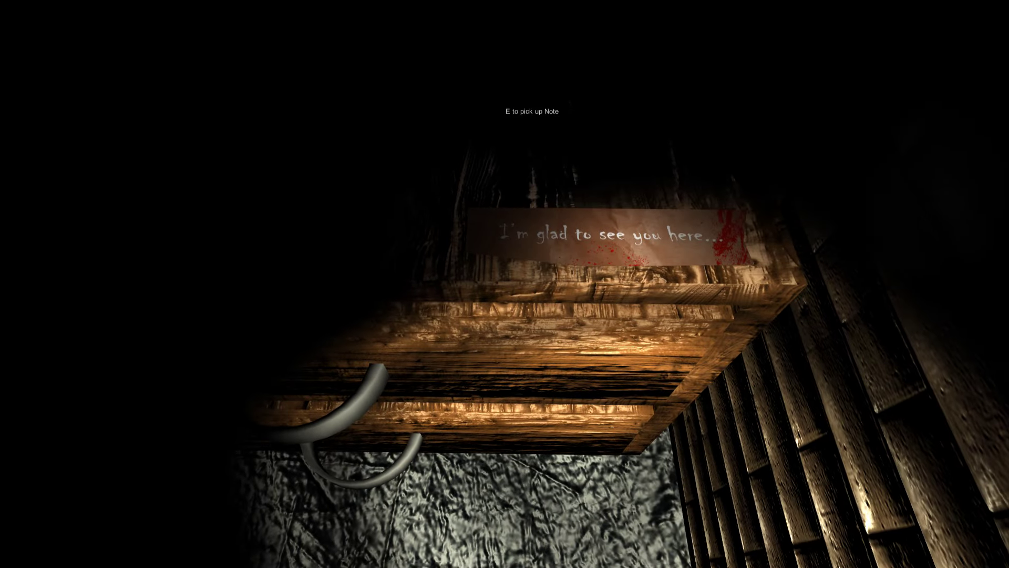
pyautogui.press('w')
pyautogui.press('w')
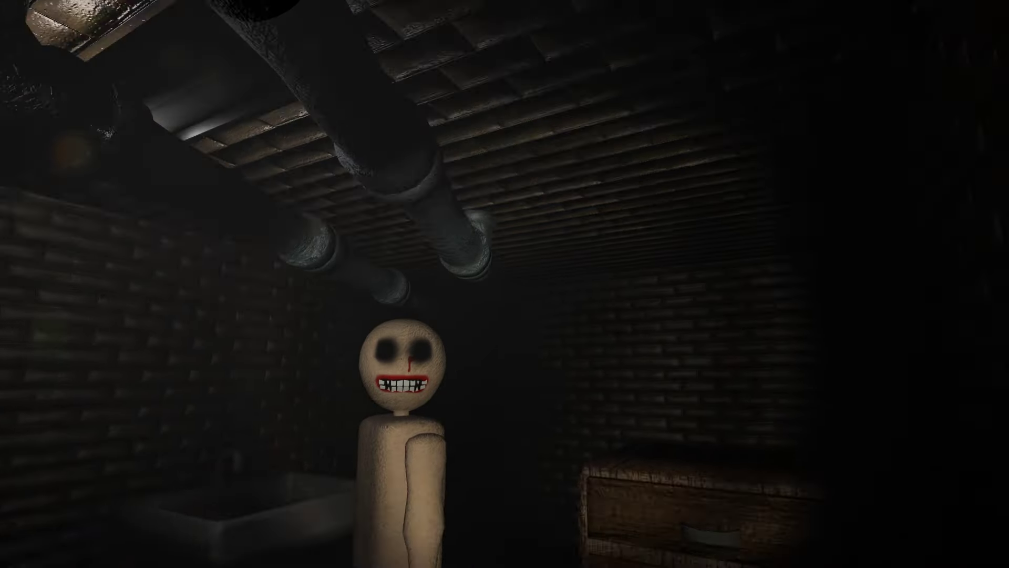
# Retreat backward down the corridor from the creature to the openable wall door.
pyautogui.press('s')
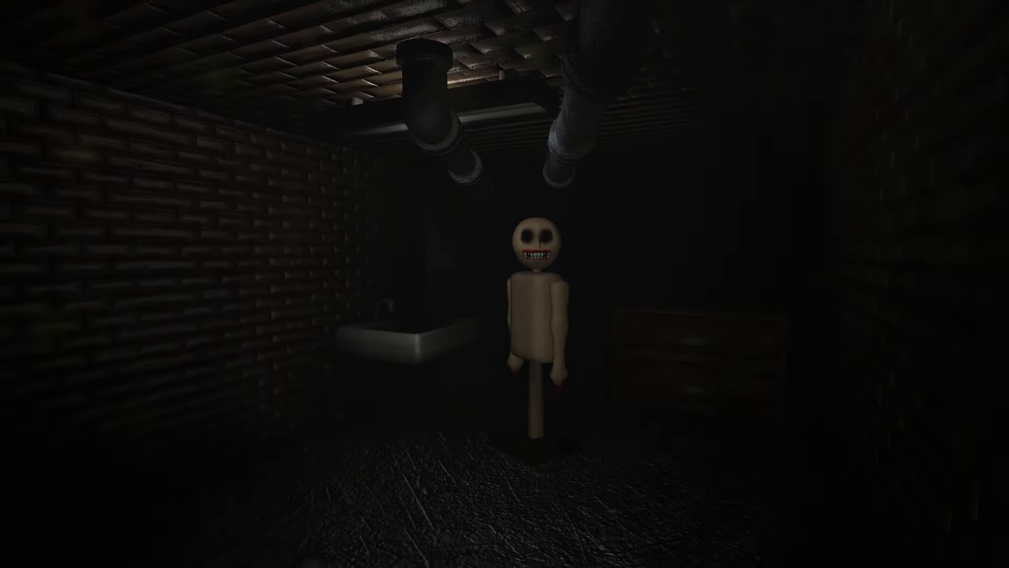
pyautogui.press('s')
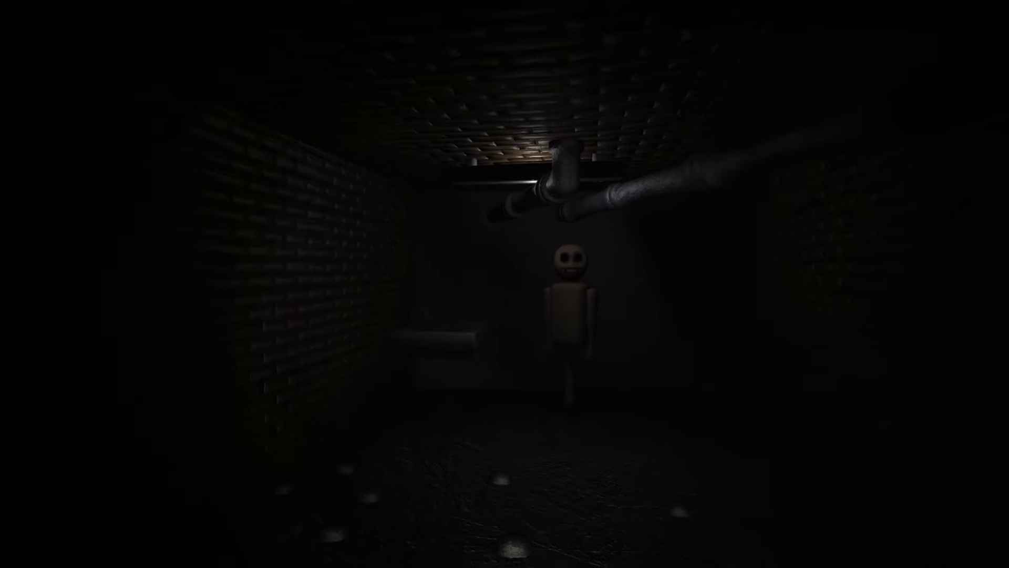
pyautogui.press('s')
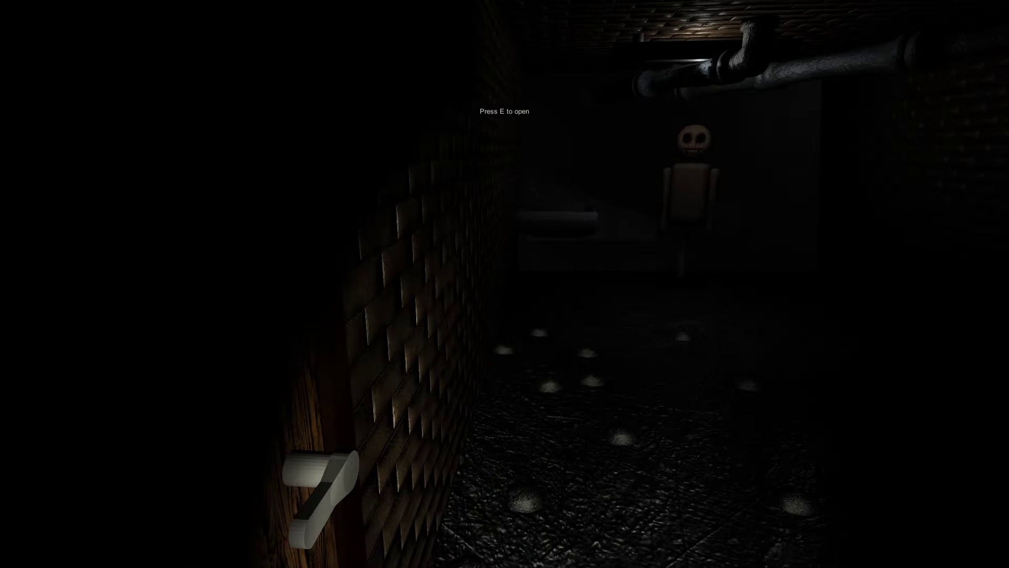
pyautogui.press('s')
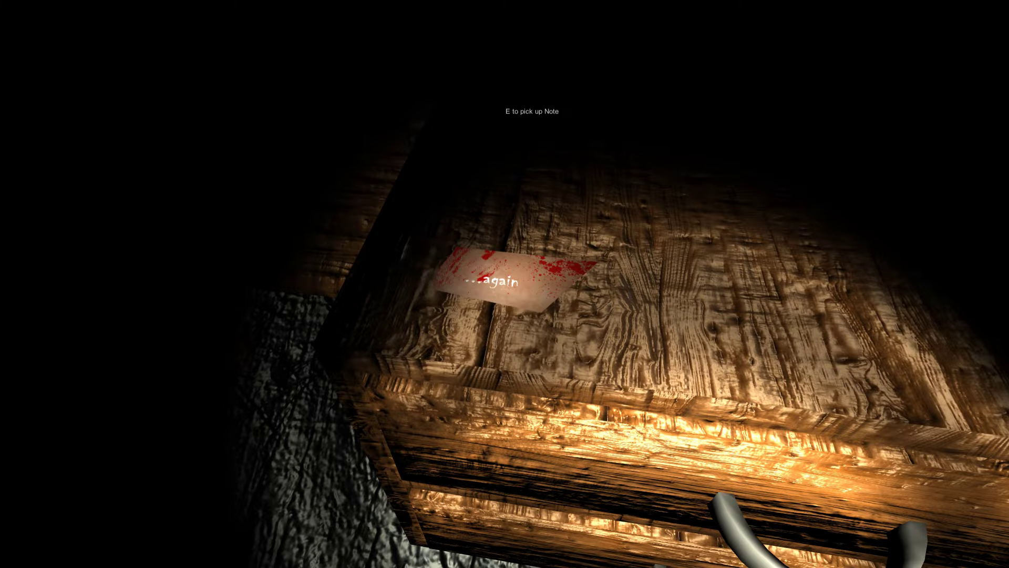
# Pick up the blood-stained note lying on the dresser.
pyautogui.press('e')
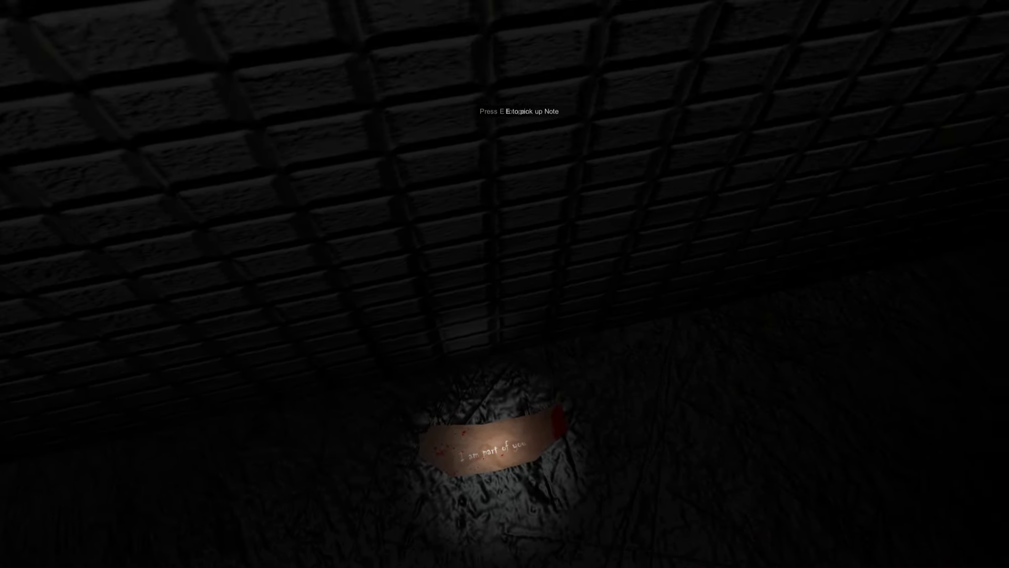
# Pick up the bloodstained note lying on the floor.
pyautogui.press('e')
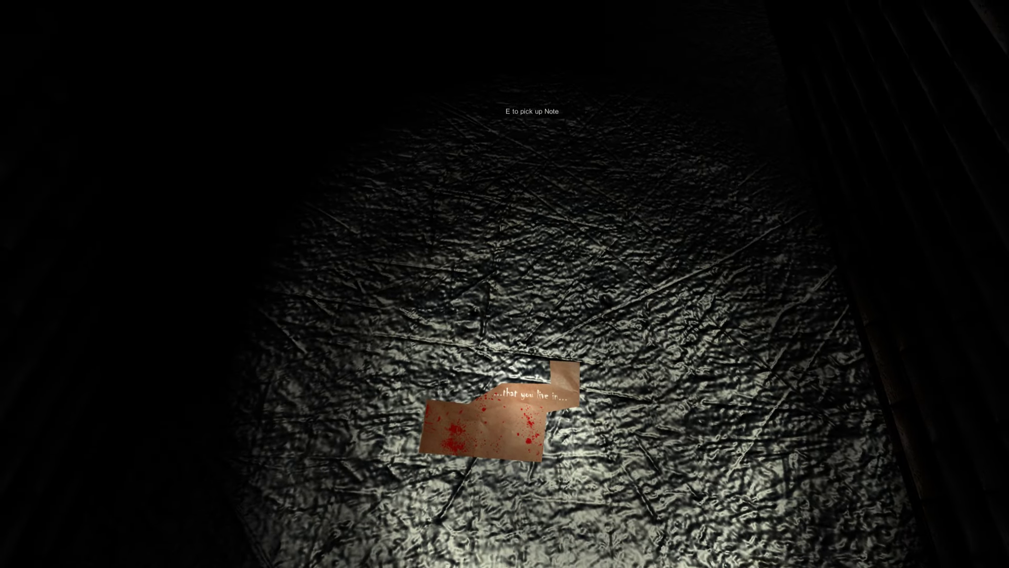
# Pick up the second note and walk deeper down the dark brick corridor.
pyautogui.press('e')
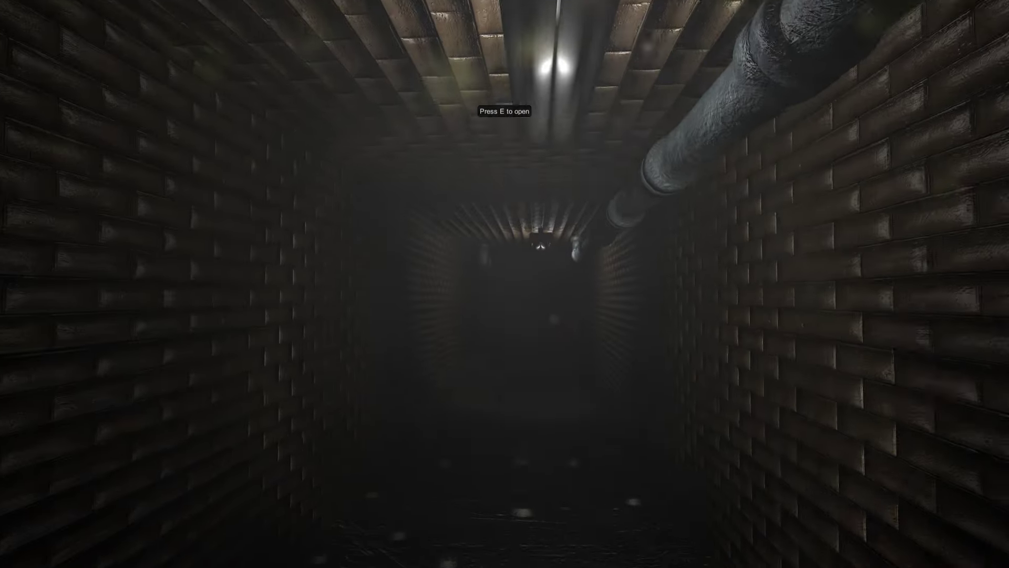
pyautogui.press('w')
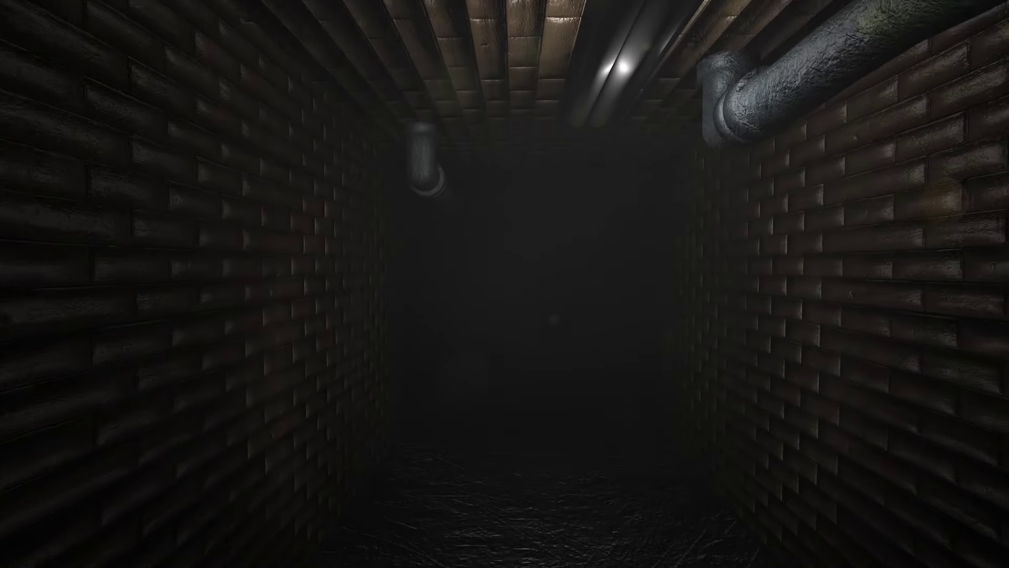
pyautogui.press('w')
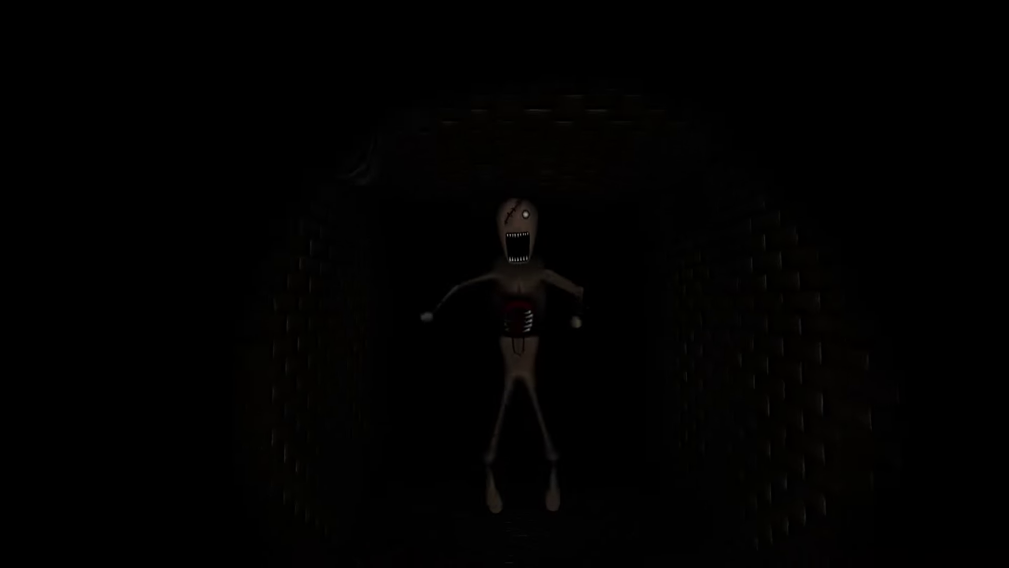